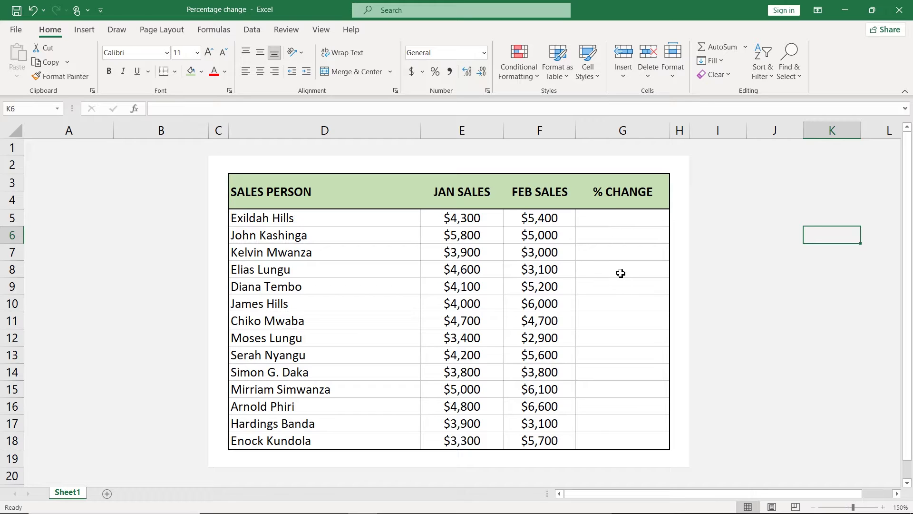
# Enter the formula =(F5-E5)/E5 in G5 to get the first row's percentage change
pyautogui.click(601, 219)
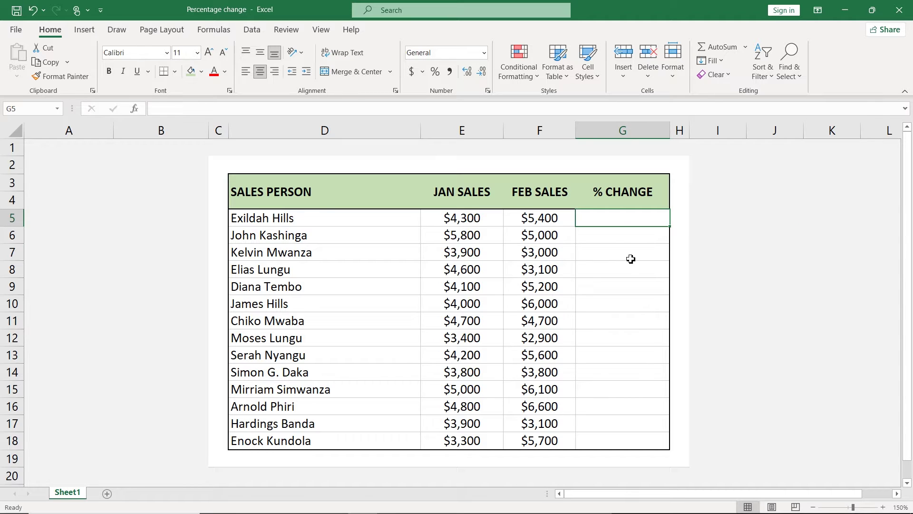
pyautogui.write('=(')
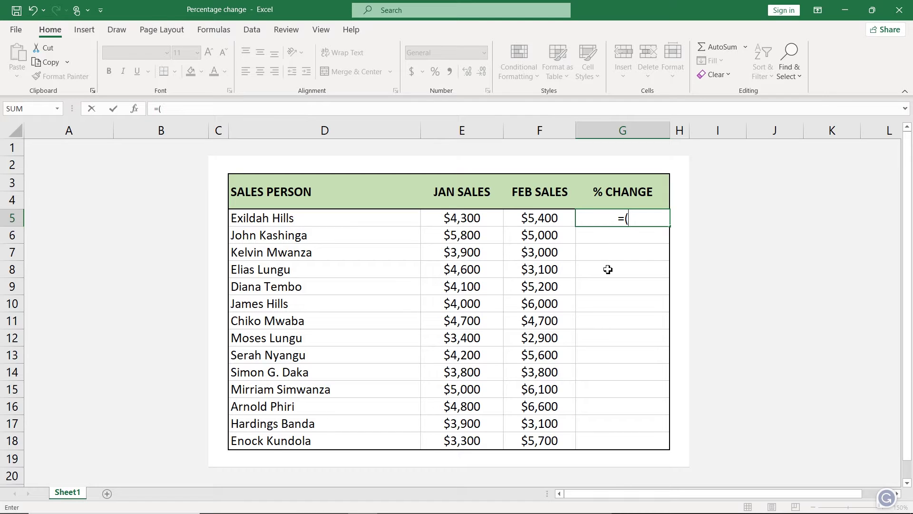
pyautogui.click(552, 219)
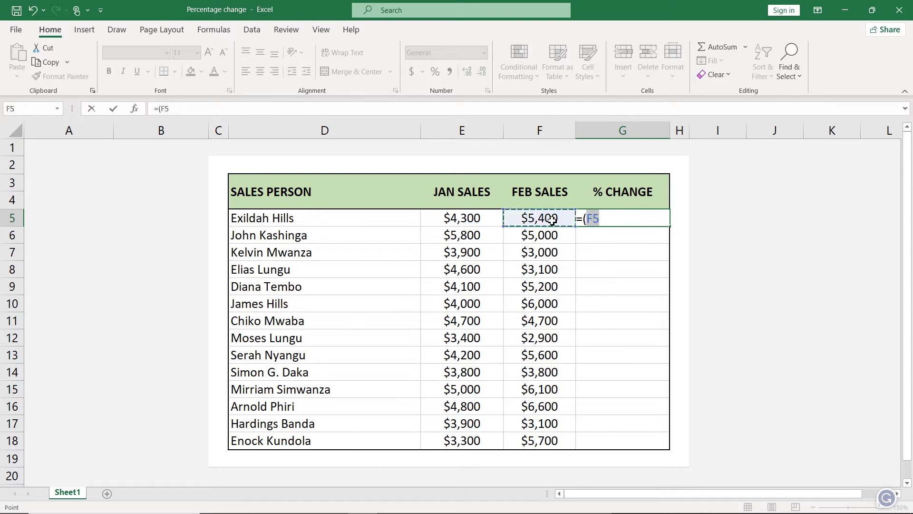
pyautogui.write('-')
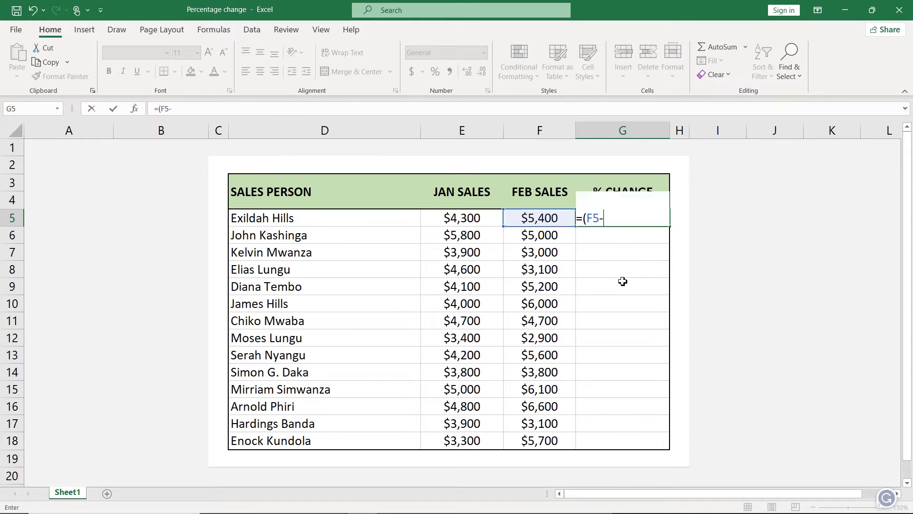
pyautogui.click(477, 224)
pyautogui.write(')/')
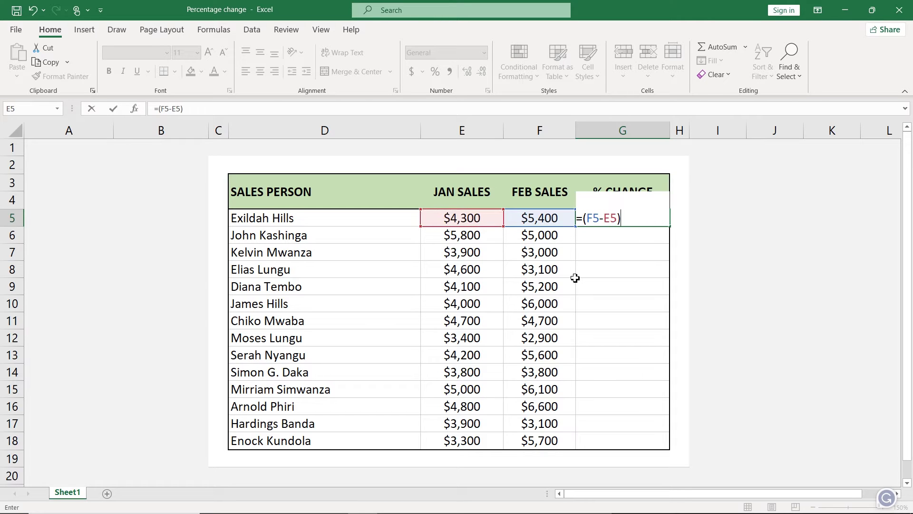
pyautogui.click(482, 218)
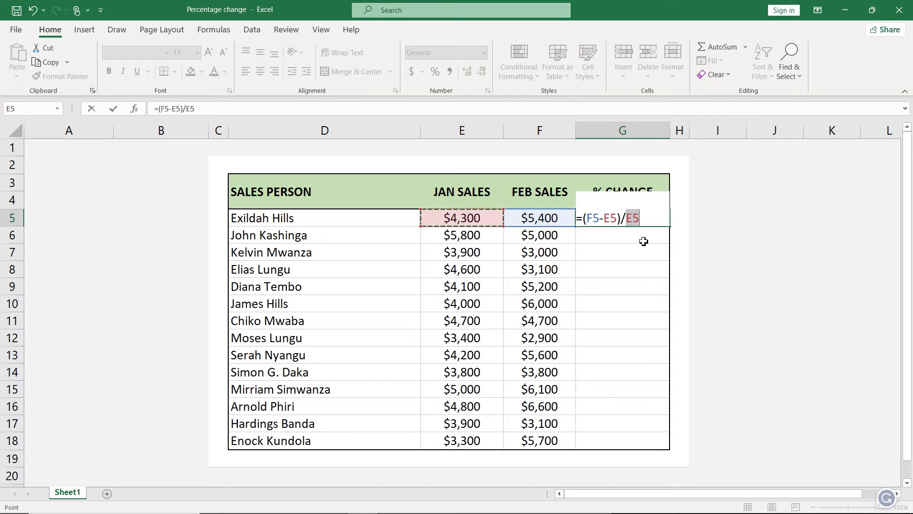
pyautogui.press('Return')
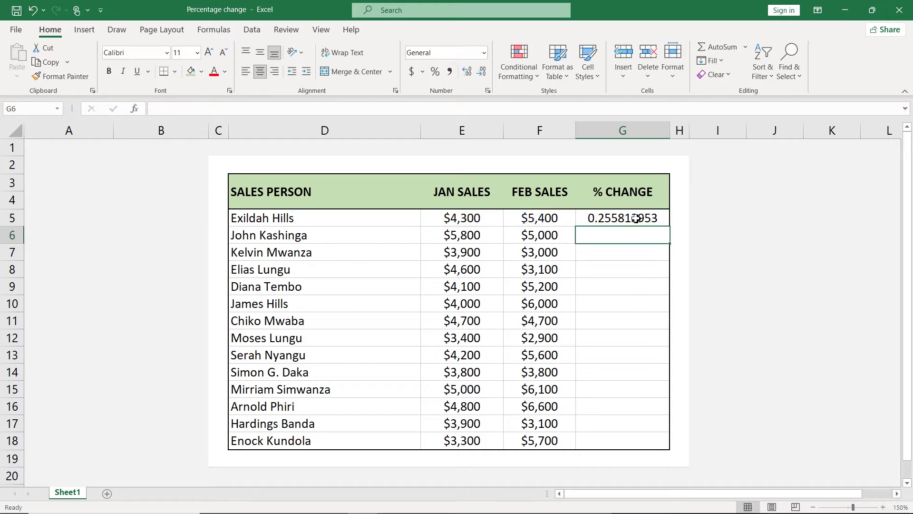
pyautogui.click(633, 222)
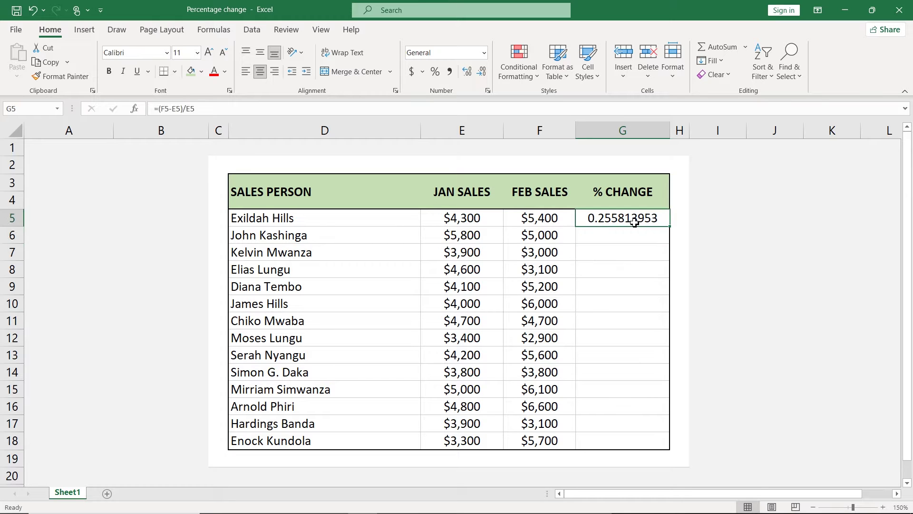
# Fill the G5 formula down to G18 and format the results as percentages with two decimals
pyautogui.moveTo(671, 226); pyautogui.dragTo(671, 445)
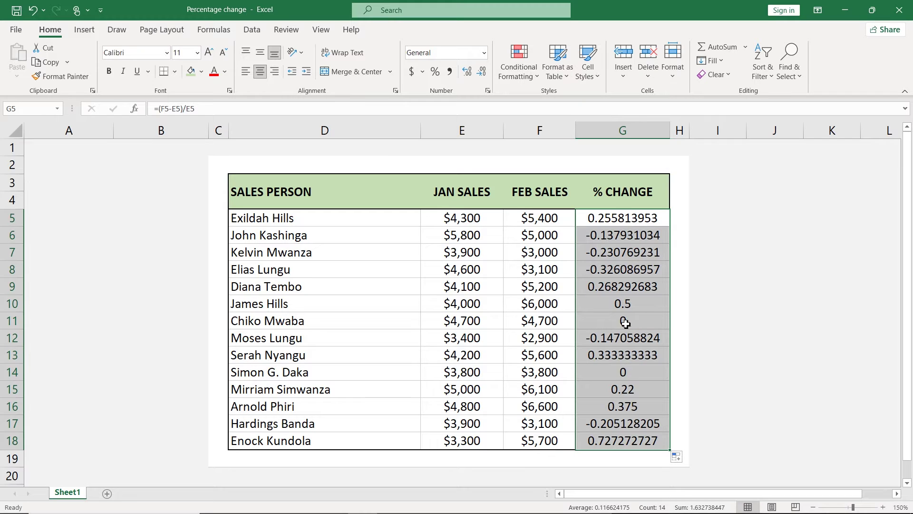
pyautogui.click(435, 71)
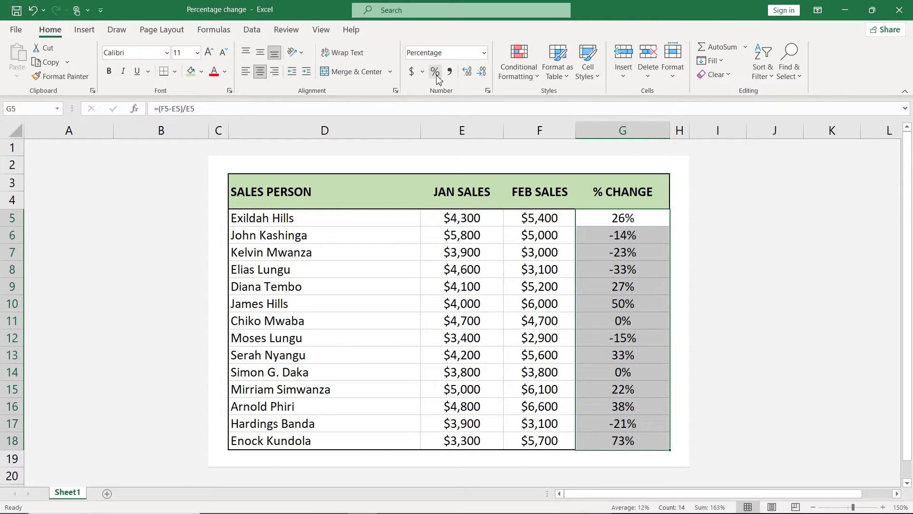
pyautogui.click(469, 75)
pyautogui.click(469, 75)
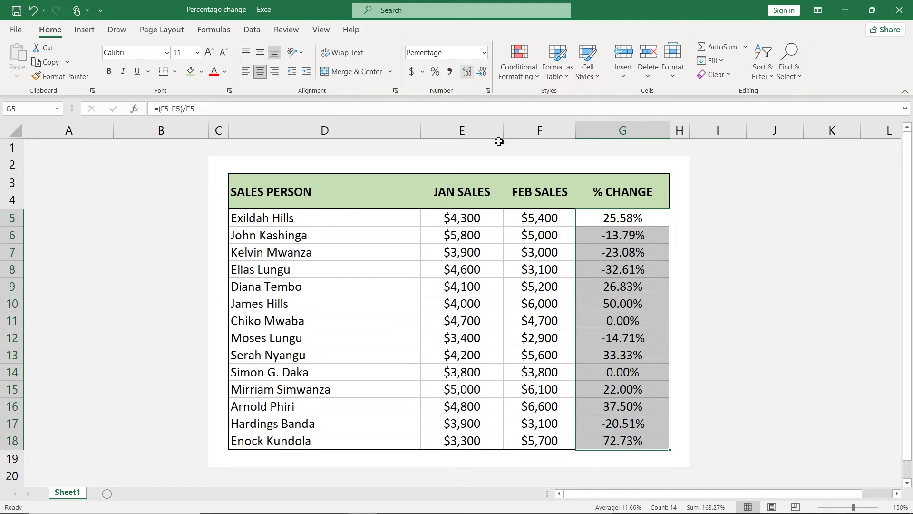
pyautogui.click(738, 291)
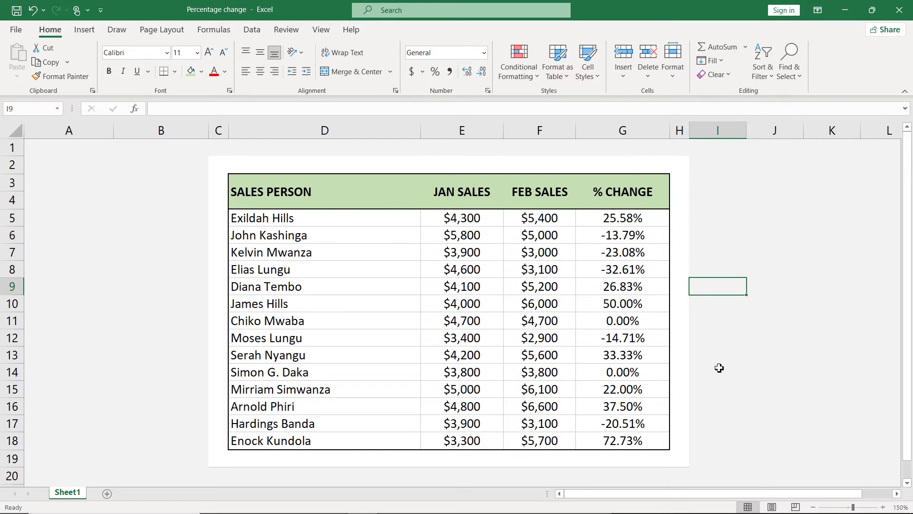
pyautogui.press('Up')
pyautogui.press('Right')
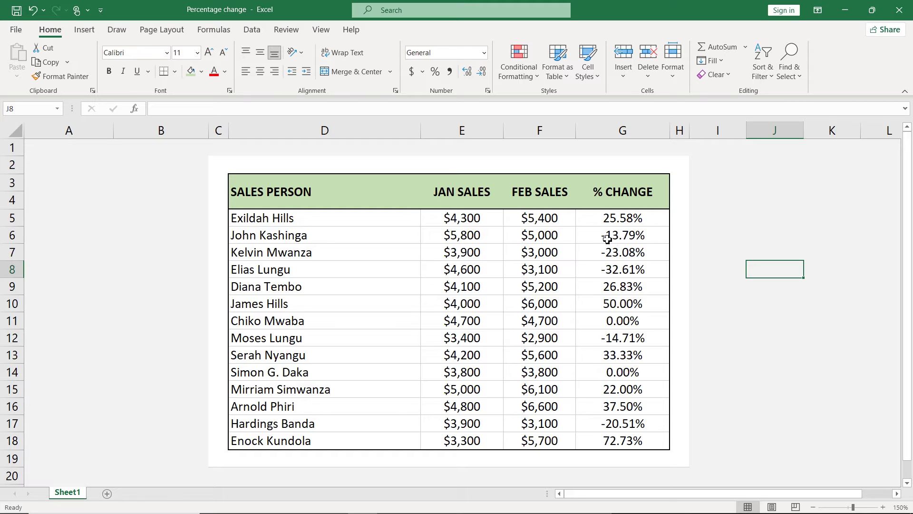
# Select G5:G18 and bring up the conditional formatting options
pyautogui.moveTo(596, 216); pyautogui.dragTo(619, 443)
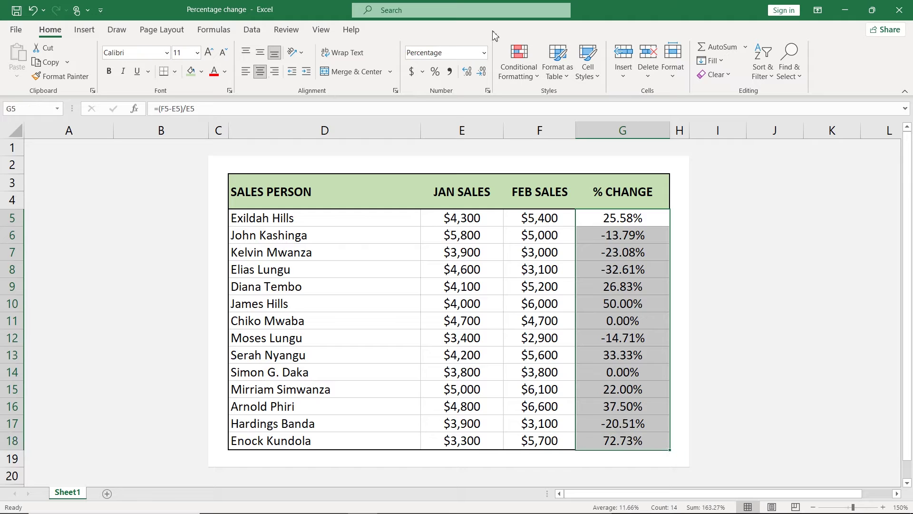
pyautogui.click(524, 74)
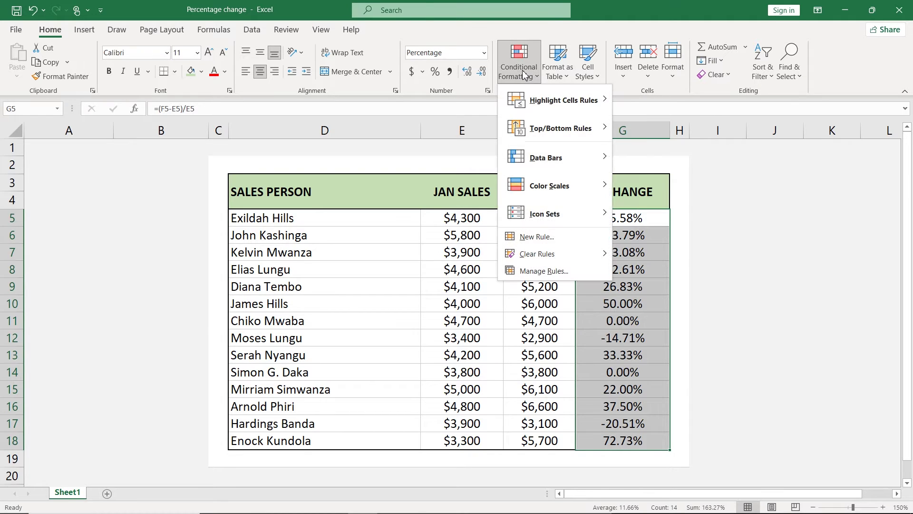
# Add a formula rule =$G5>0 that formats the % CHANGE values bold green
pyautogui.click(536, 244)
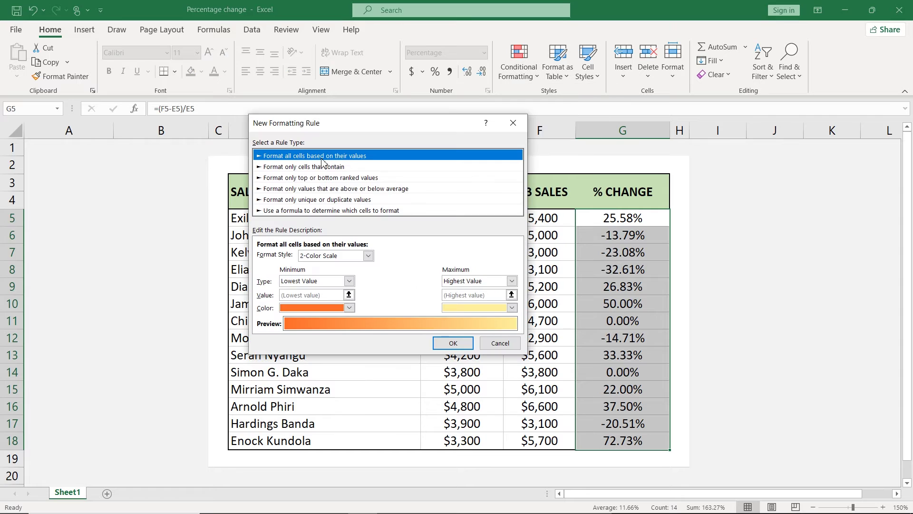
pyautogui.click(325, 211)
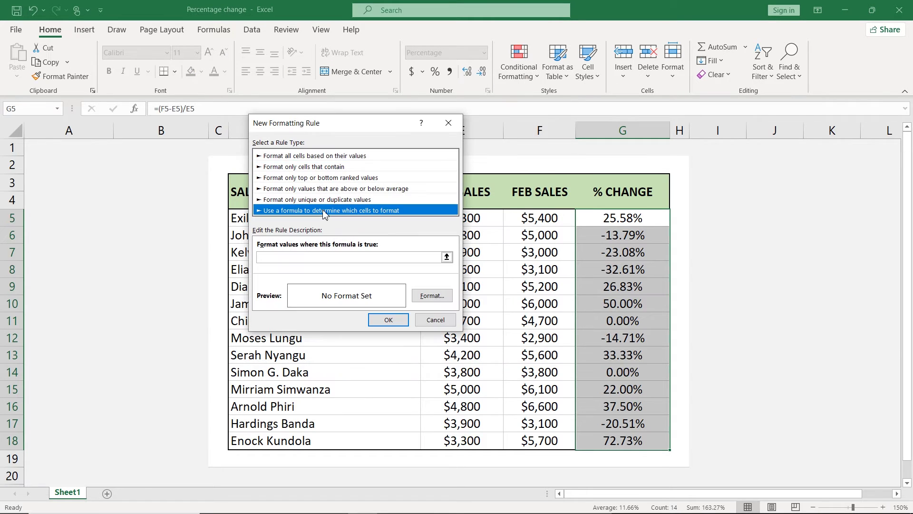
pyautogui.click(274, 261)
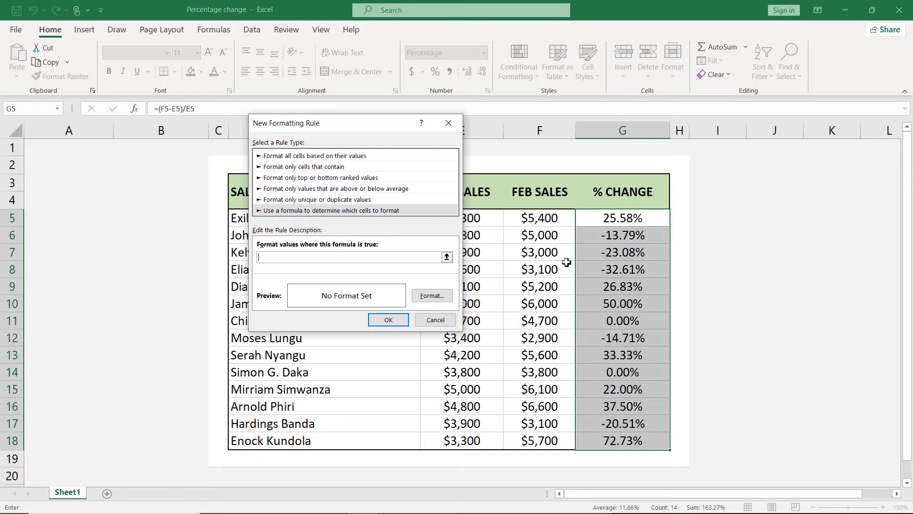
pyautogui.click(609, 219)
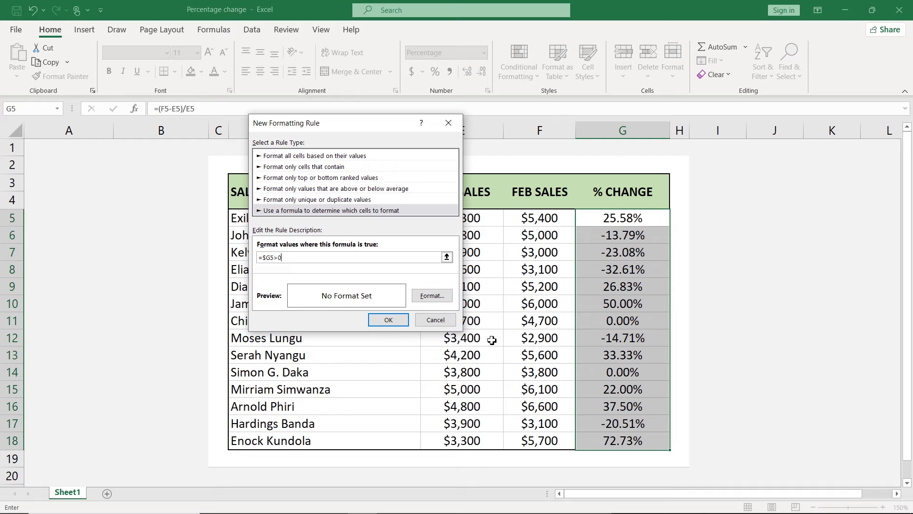
pyautogui.click(430, 297)
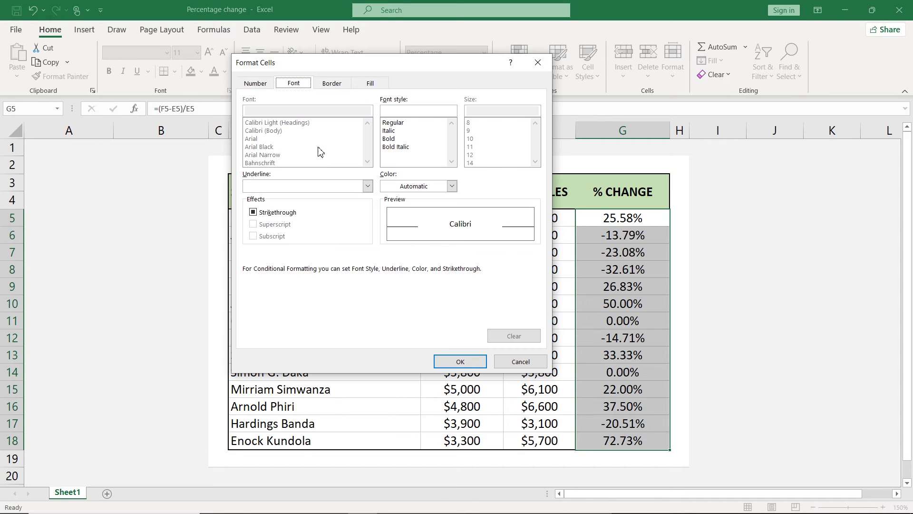
pyautogui.click(391, 139)
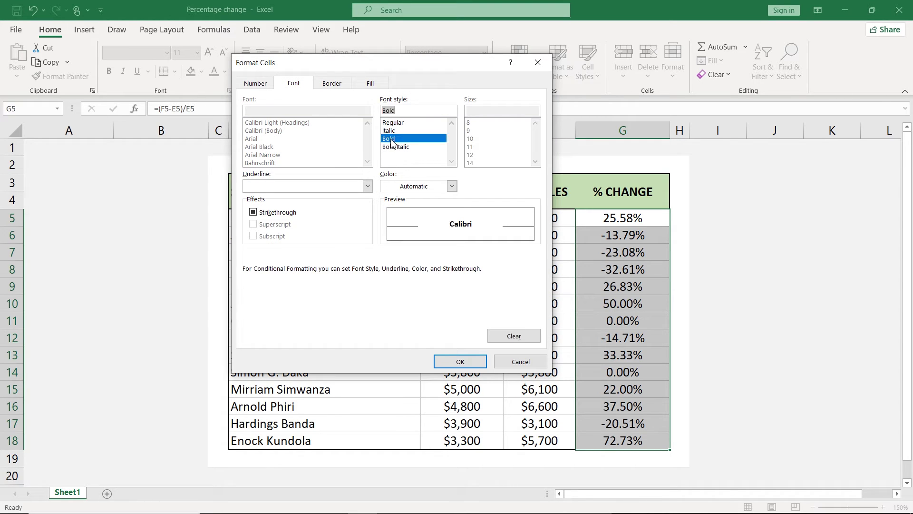
pyautogui.click(452, 186)
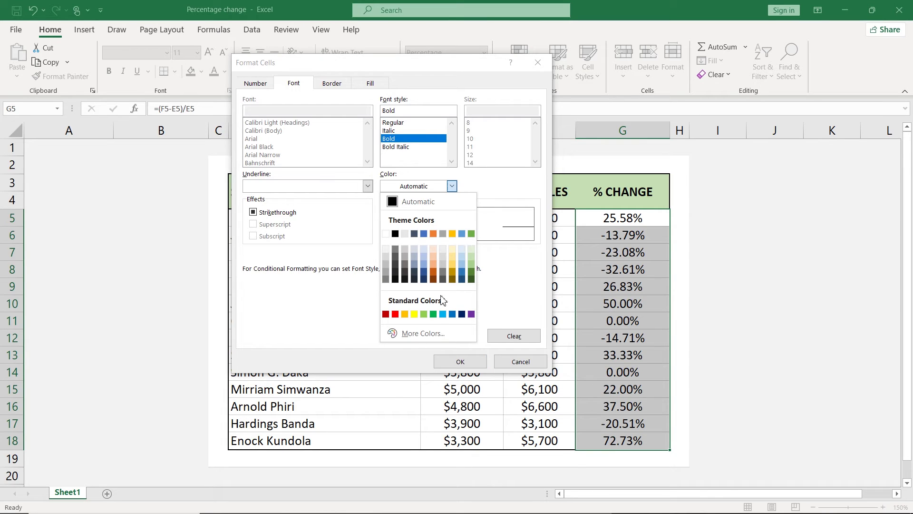
pyautogui.click(434, 314)
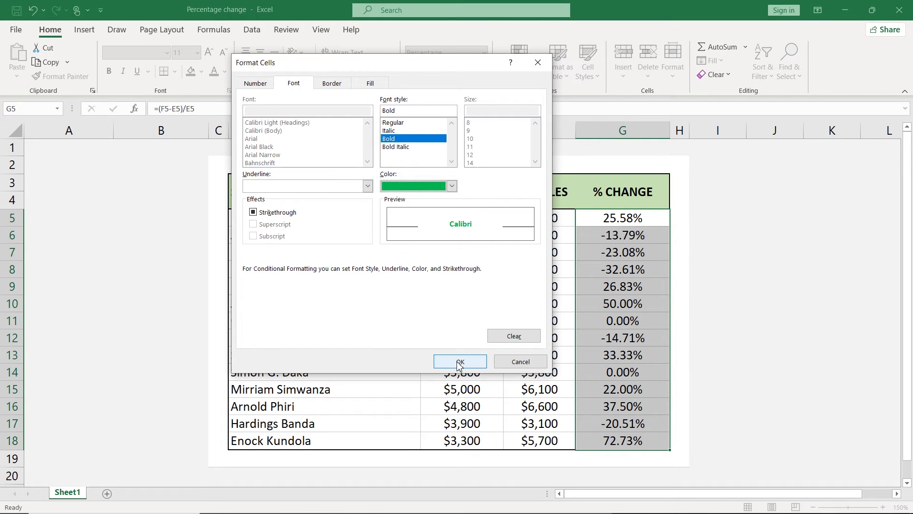
pyautogui.click(460, 362)
pyautogui.click(388, 324)
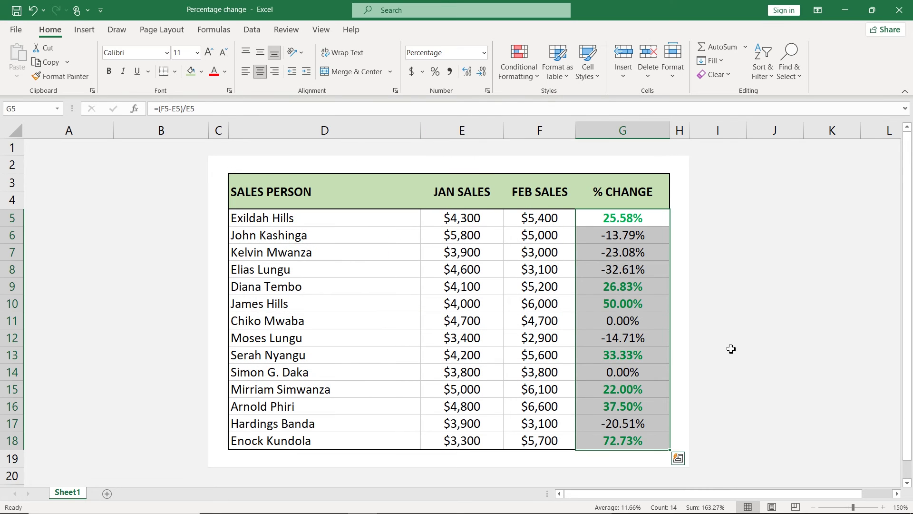
pyautogui.click(768, 336)
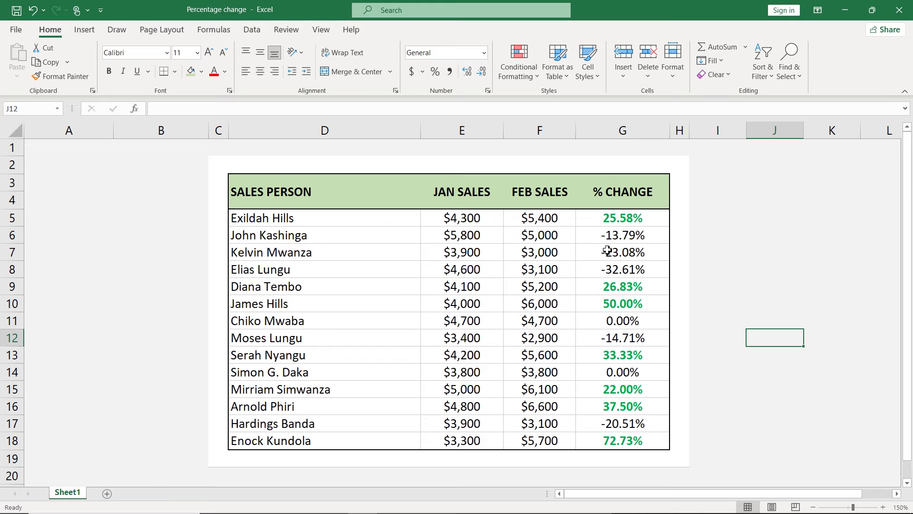
# Select G5:G18 and start a new formula rule with condition =$G5<0
pyautogui.click(593, 224)
pyautogui.moveTo(594, 224); pyautogui.dragTo(613, 442)
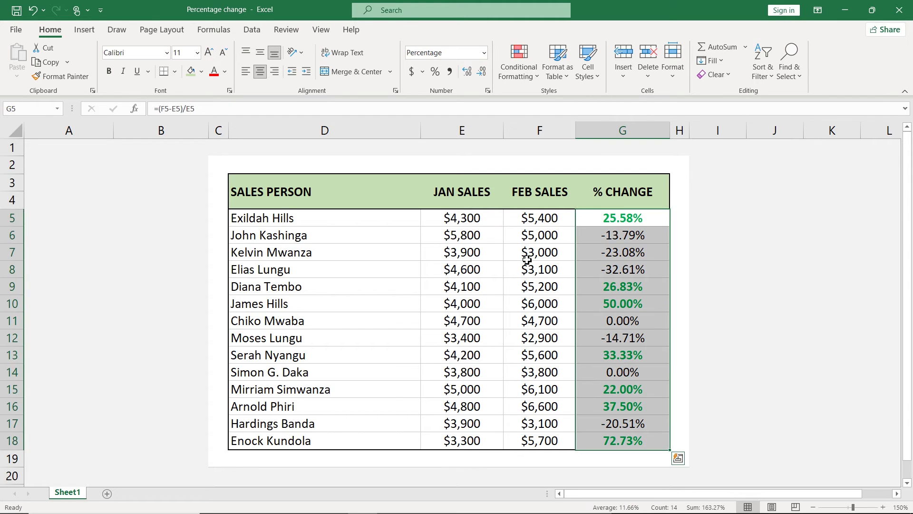
pyautogui.click(526, 80)
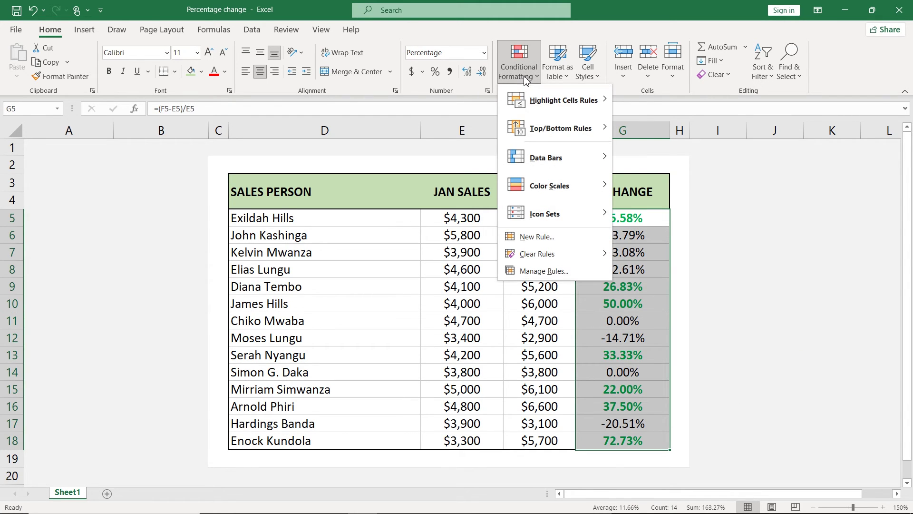
pyautogui.click(534, 238)
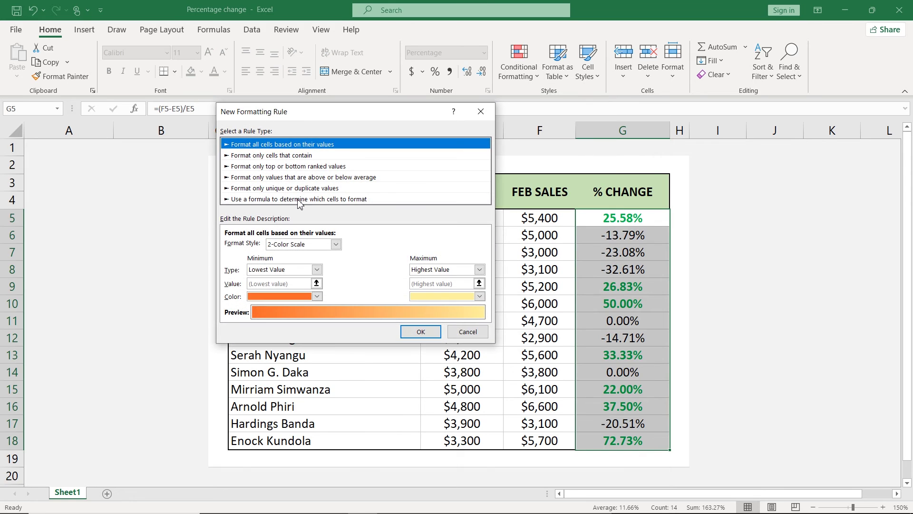
pyautogui.click(300, 199)
pyautogui.click(267, 245)
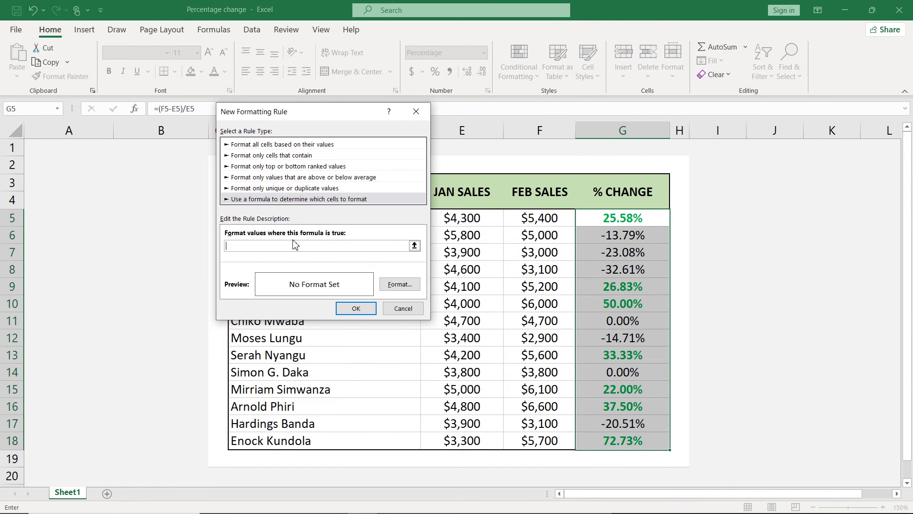
pyautogui.click(622, 220)
pyautogui.write('<0')
pyautogui.click(242, 246)
# Give the negative-value rule a bold red font and apply it
pyautogui.click(398, 285)
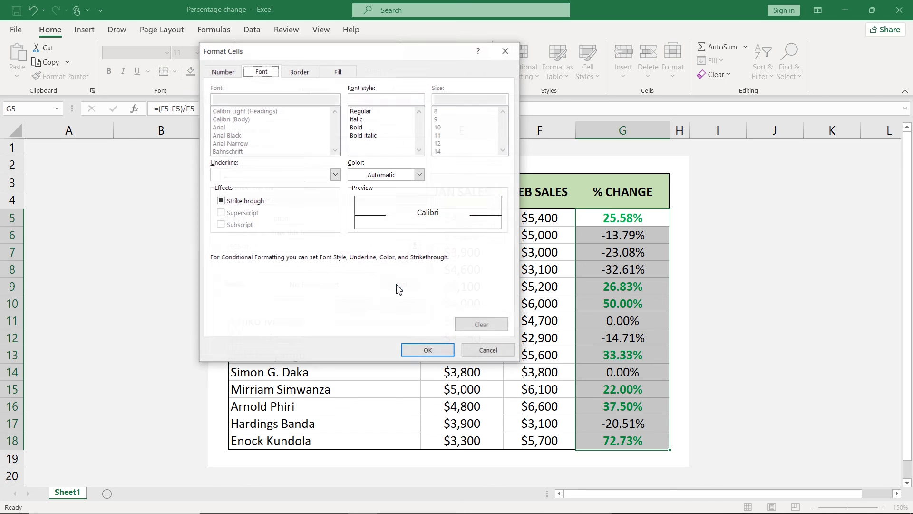
pyautogui.click(360, 128)
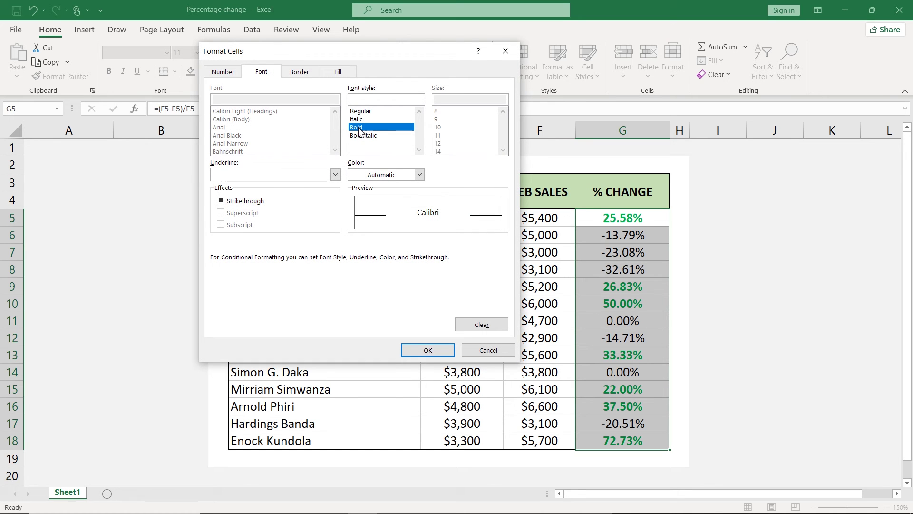
pyautogui.click(419, 175)
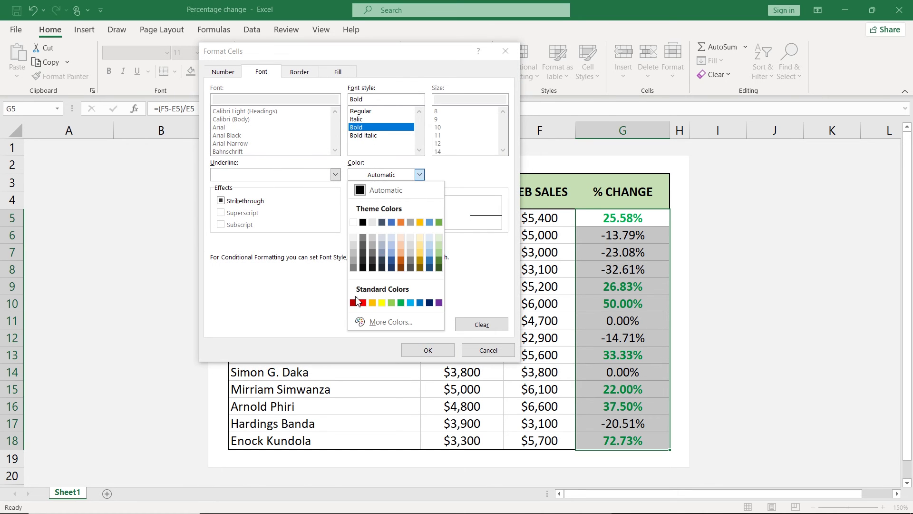
pyautogui.click(363, 303)
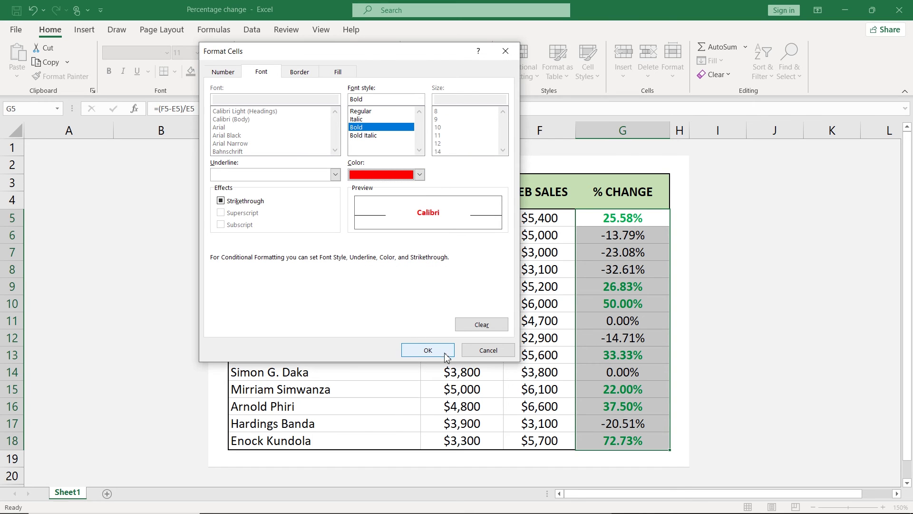
pyautogui.click(428, 350)
pyautogui.click(356, 308)
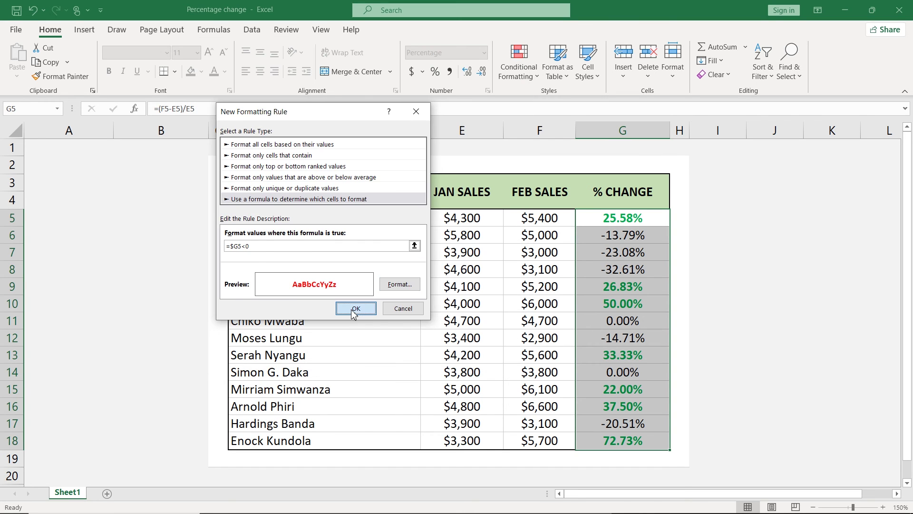
pyautogui.click(824, 299)
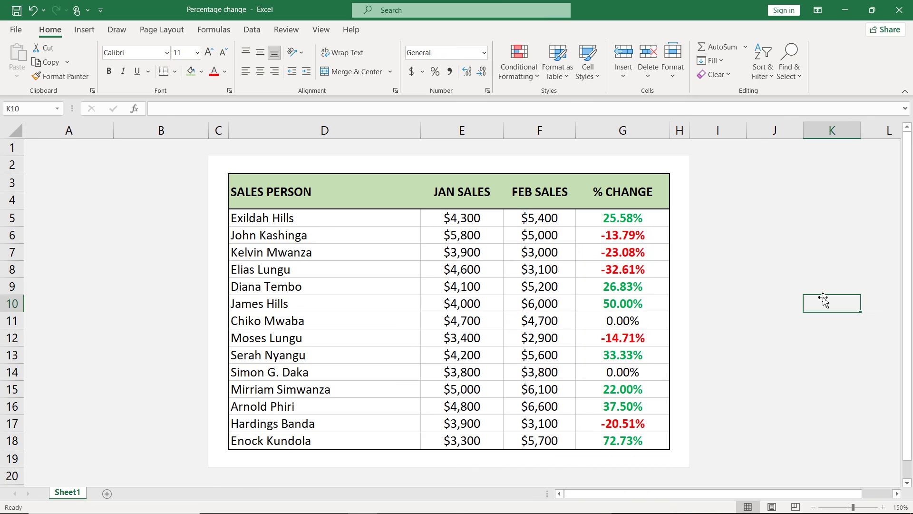